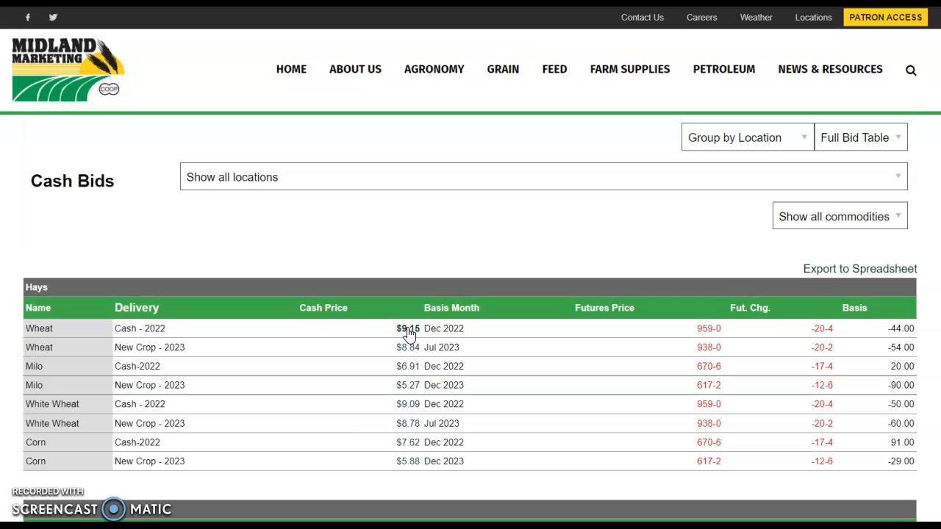
left_click(416, 330)
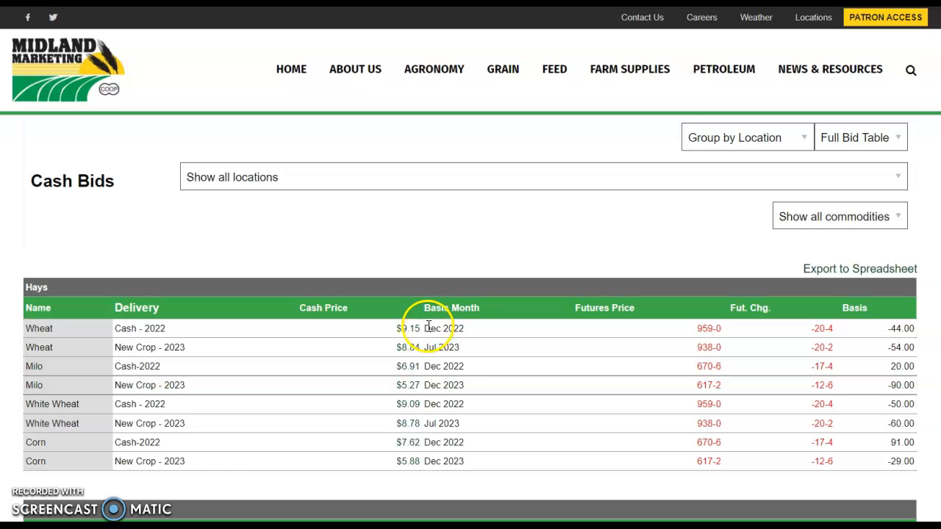
left_click(421, 336)
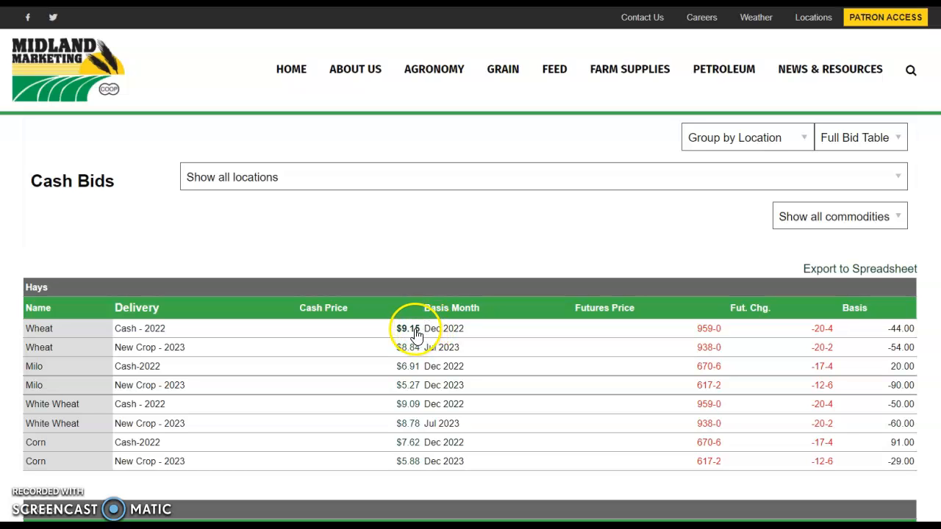
right_click(416, 334)
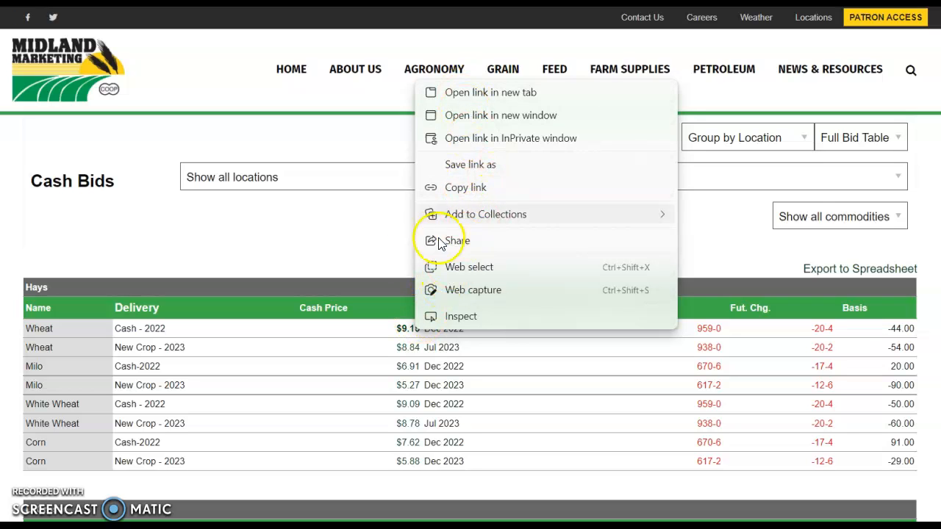
left_click(388, 264)
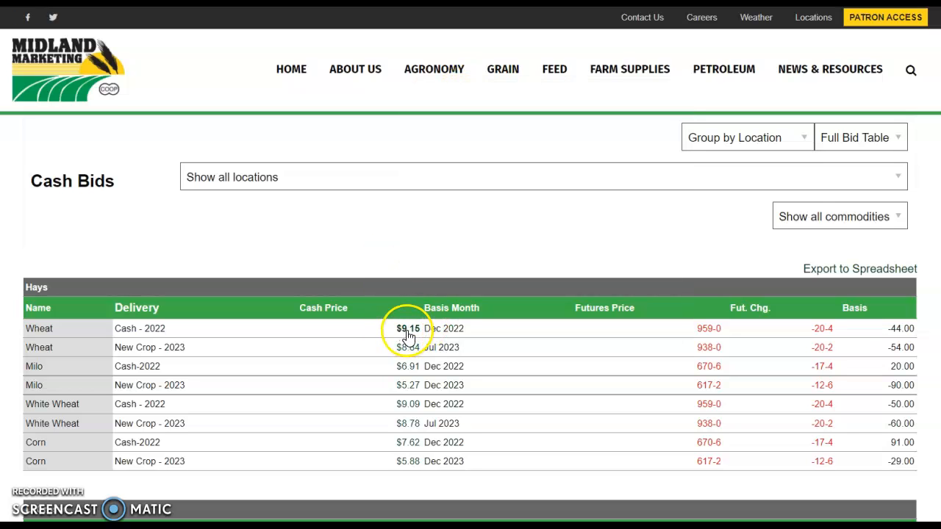
Switch to the Intro to Ag Business farm simulation workbook in Excel
mouse_move(618, 523)
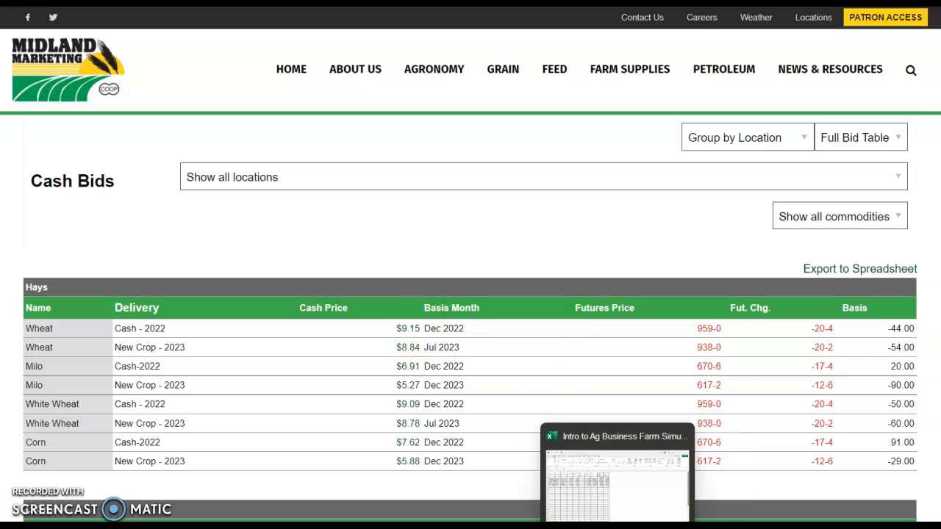
left_click(613, 502)
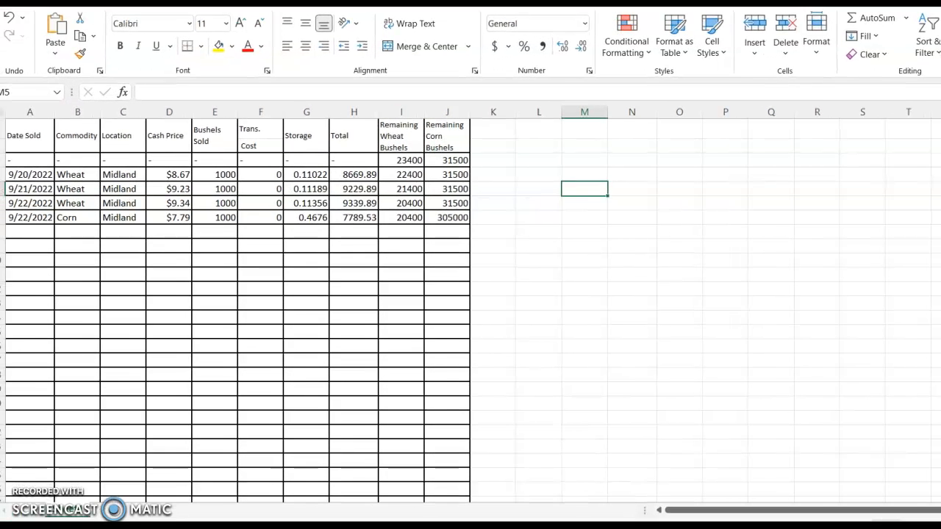
left_click(582, 175)
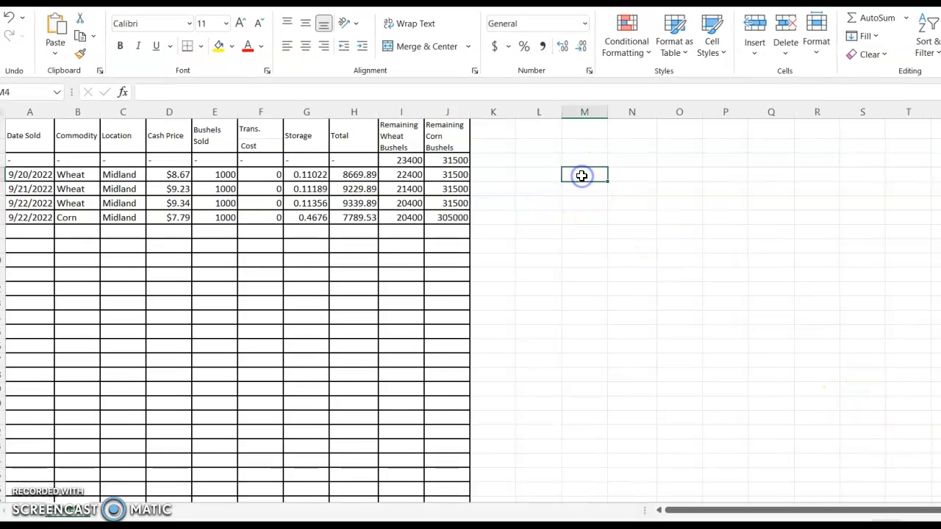
Enter Wheat as the commodity and Midland as the location in row 8, the first empty row of the sales table
left_click(81, 231)
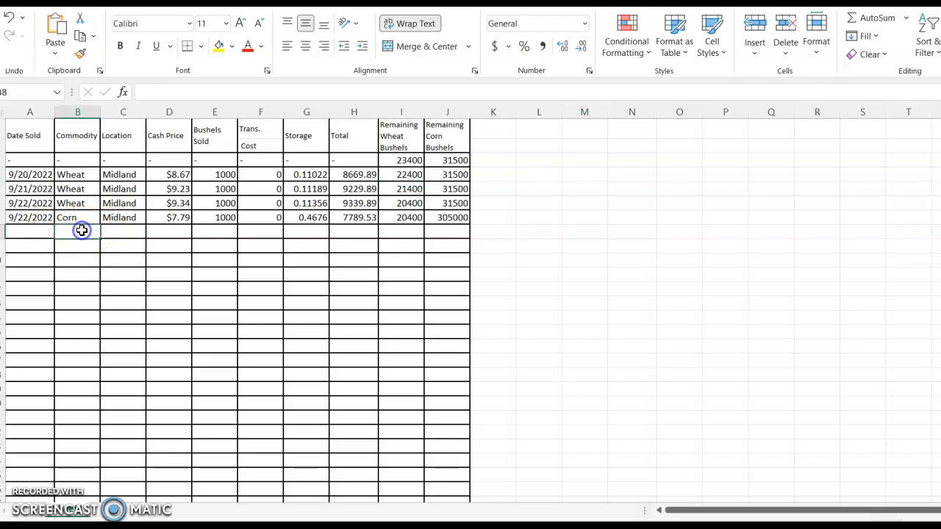
type("Wheta")
key("BackSpace")
key("BackSpace")
type("at")
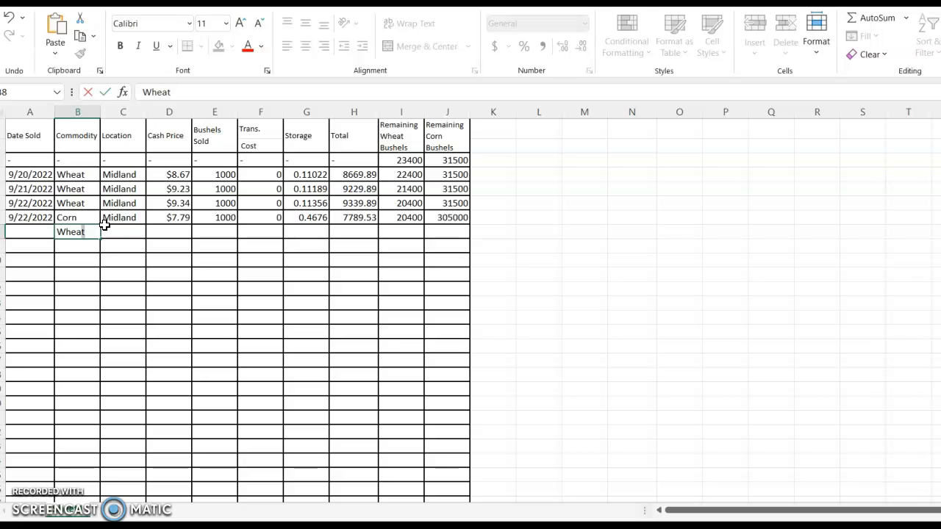
left_click(114, 234)
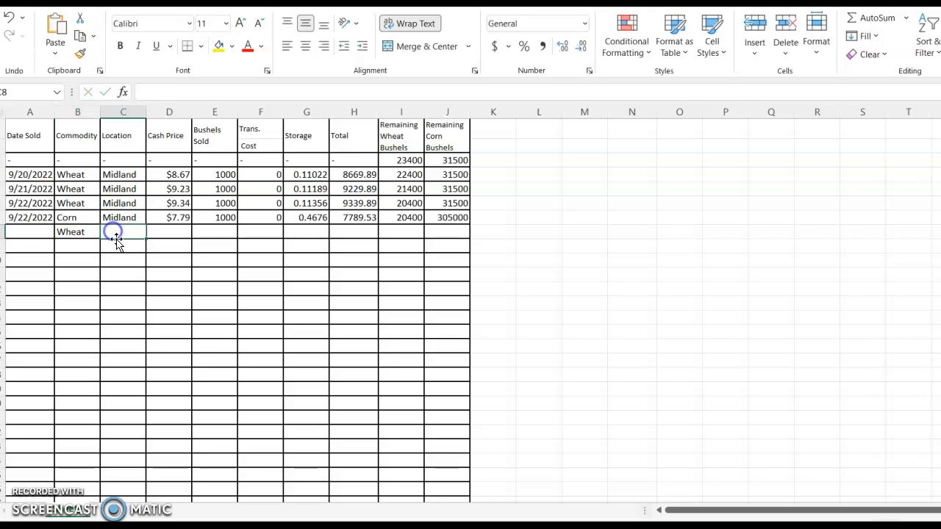
type("Midland")
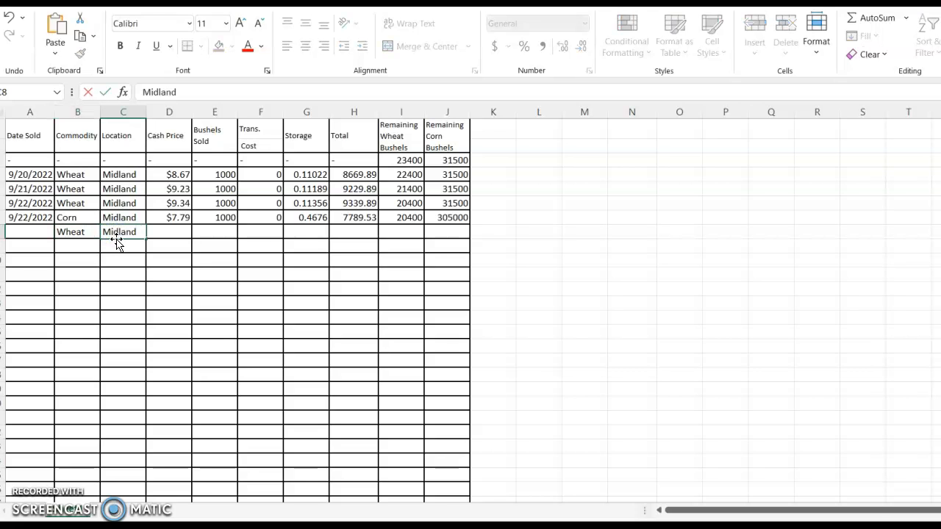
Enter $9.15 as the cash price for the new wheat sale in row 8
left_click(169, 231)
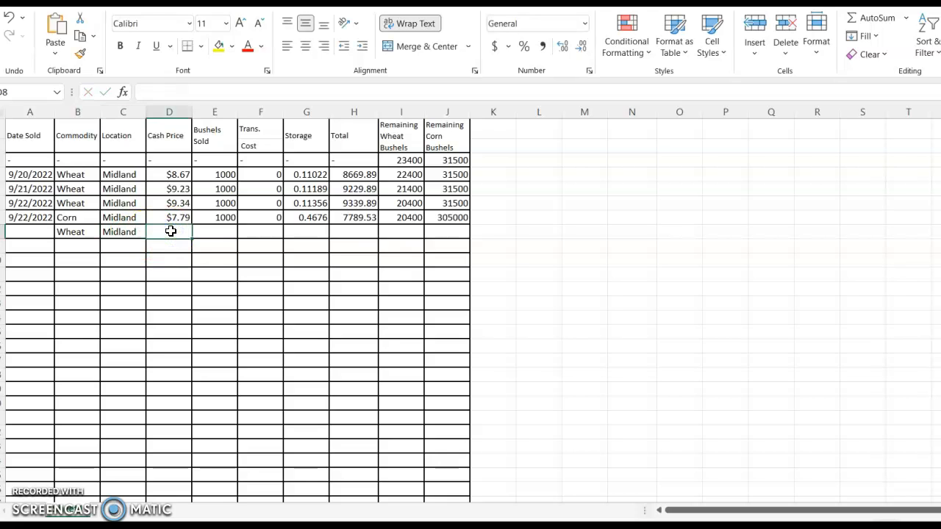
type("$")
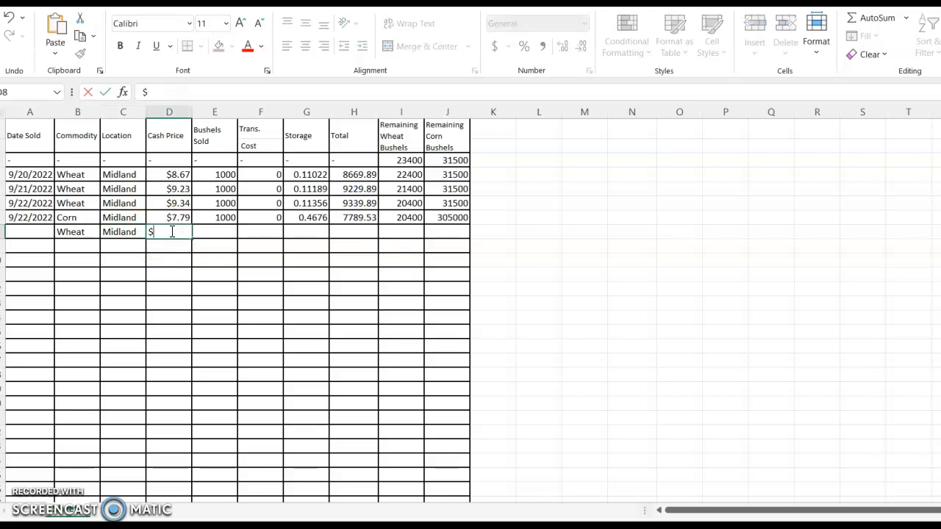
type("9.")
type("31")
key("BackSpace")
key("BackSpace")
type("15")
Enter 1000 bushels sold and a transportation cost of 0 for the wheat sale in row 8
left_click(219, 232)
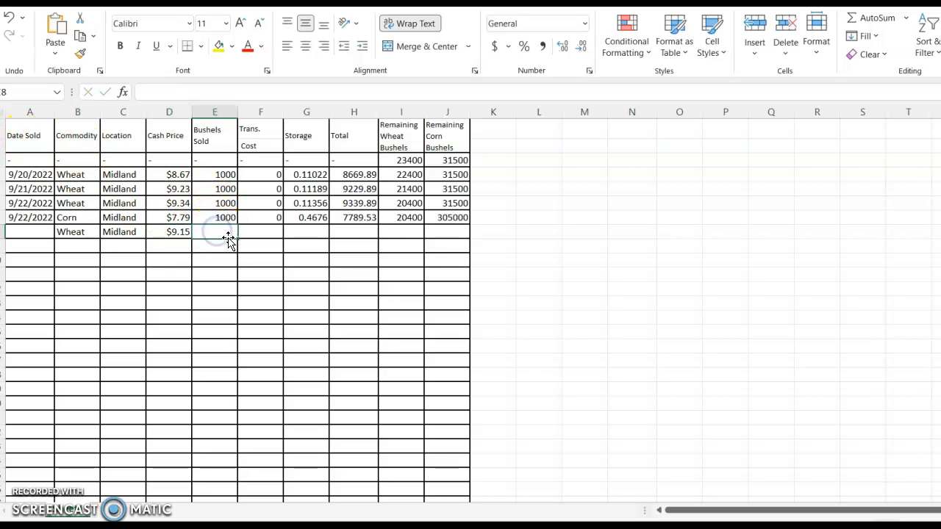
type("1000")
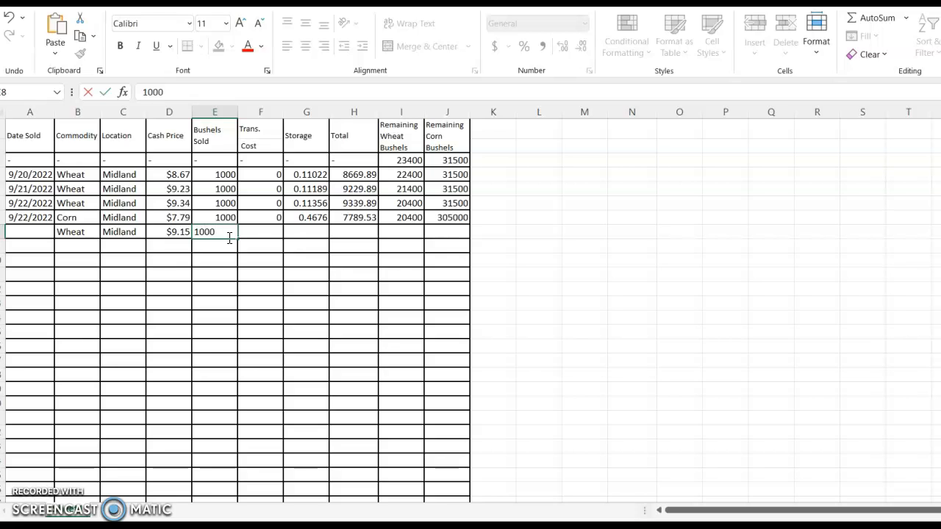
key("Return")
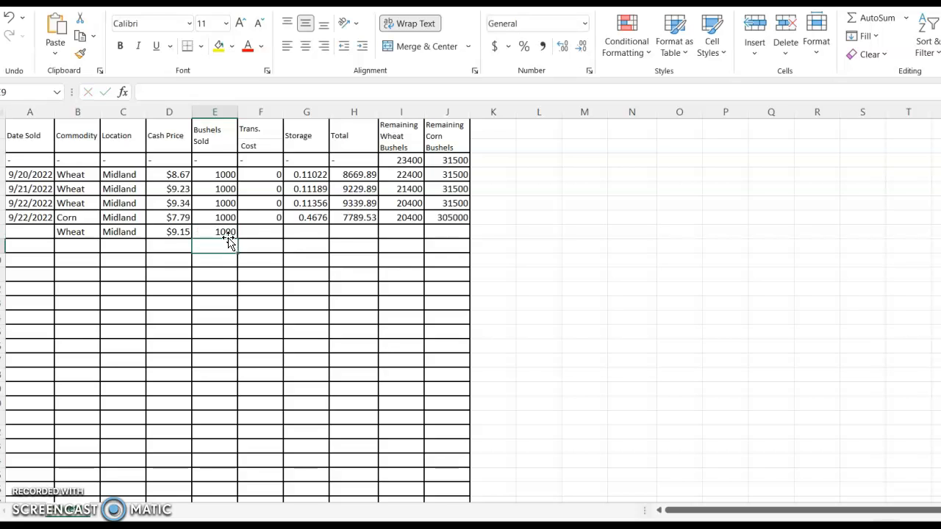
left_click(274, 232)
type("0")
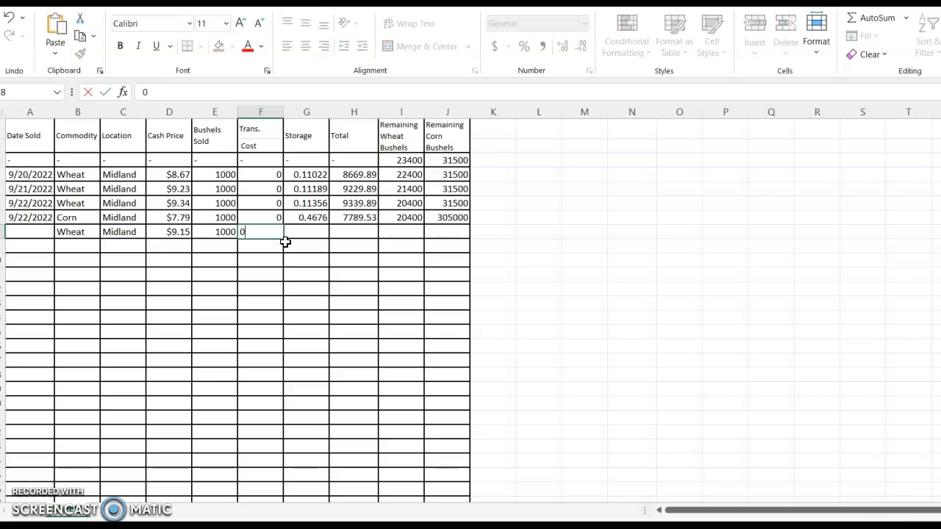
Enter 0.00167 as the storage cost for the wheat sale in row 8
left_click(308, 231)
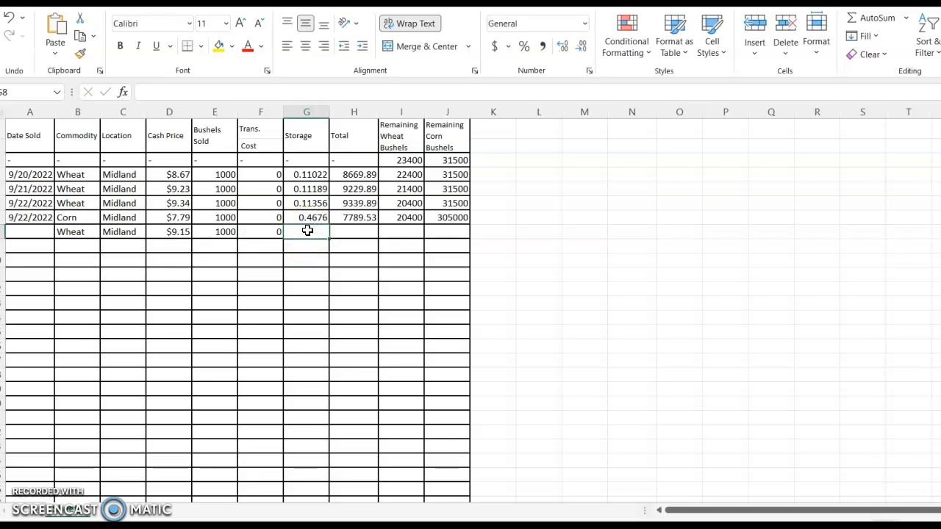
type("0.00167")
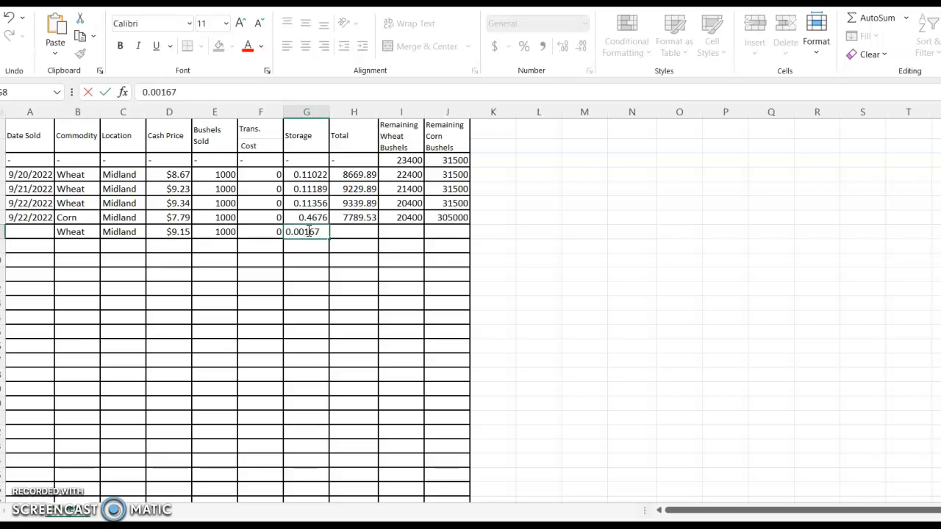
left_click(353, 229)
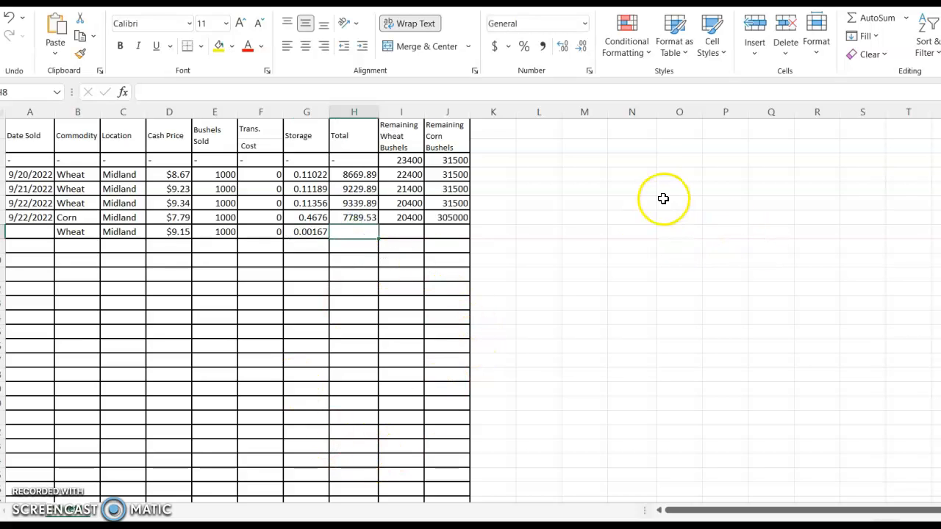
Calculate the gross sale value in cell M4 by multiplying cash price by bushels sold, =D8*E8
left_click(579, 179)
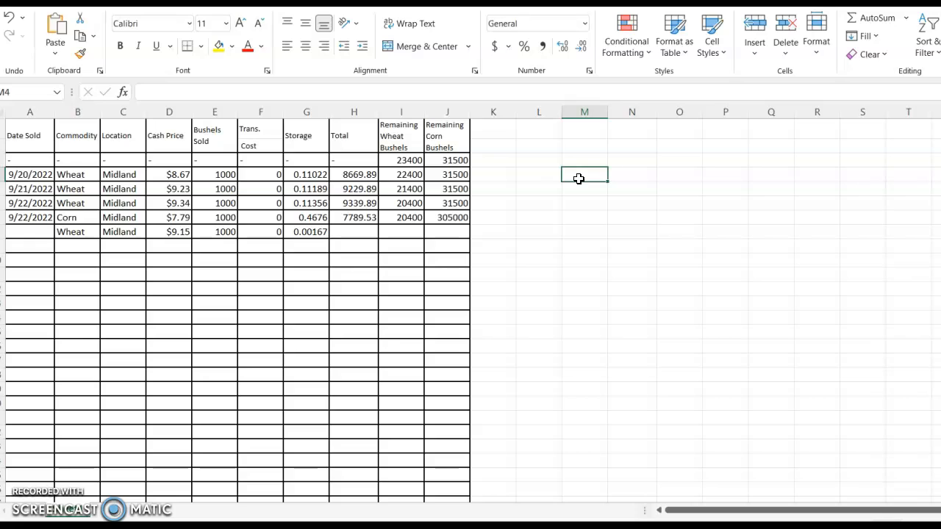
type("=")
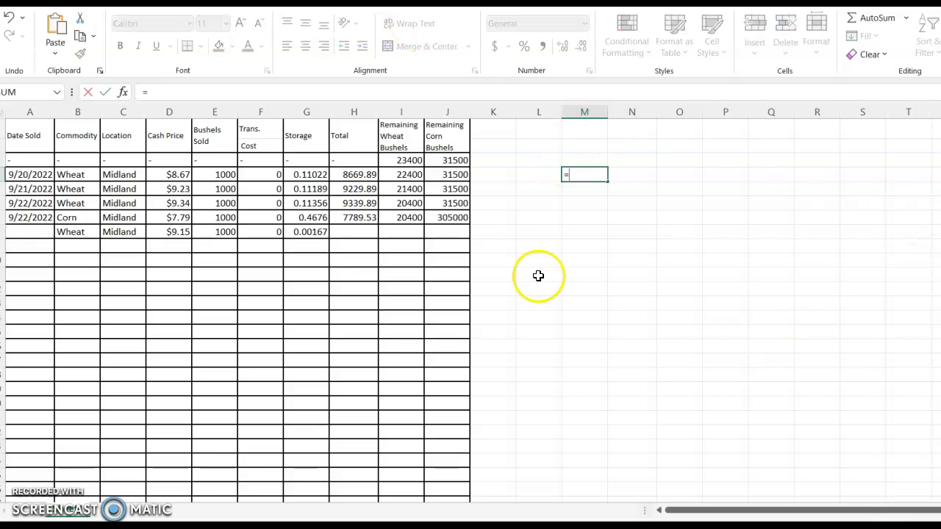
left_click(169, 232)
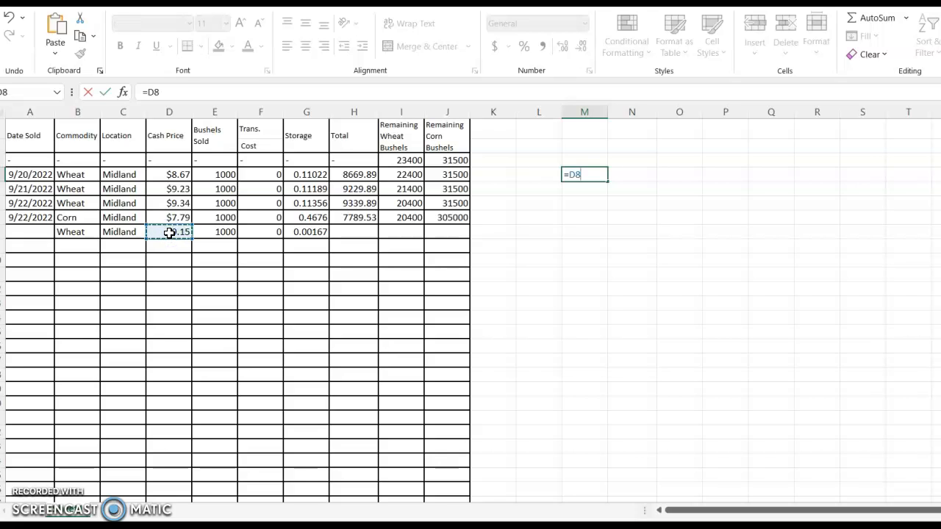
type("*")
left_click(210, 233)
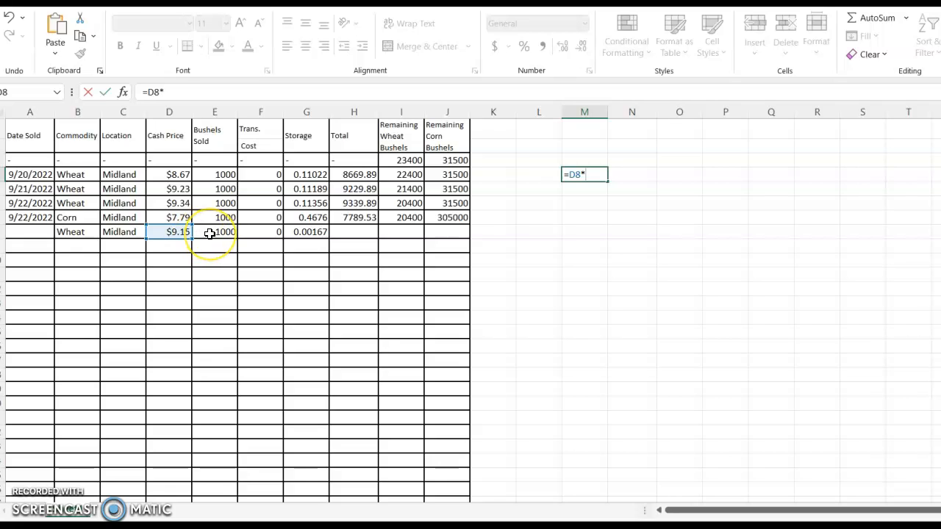
left_click(209, 233)
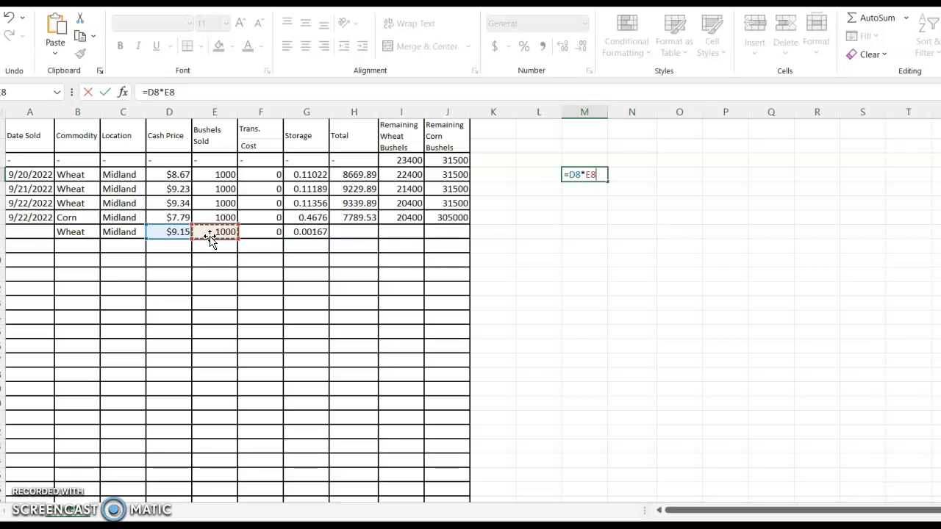
key("Return")
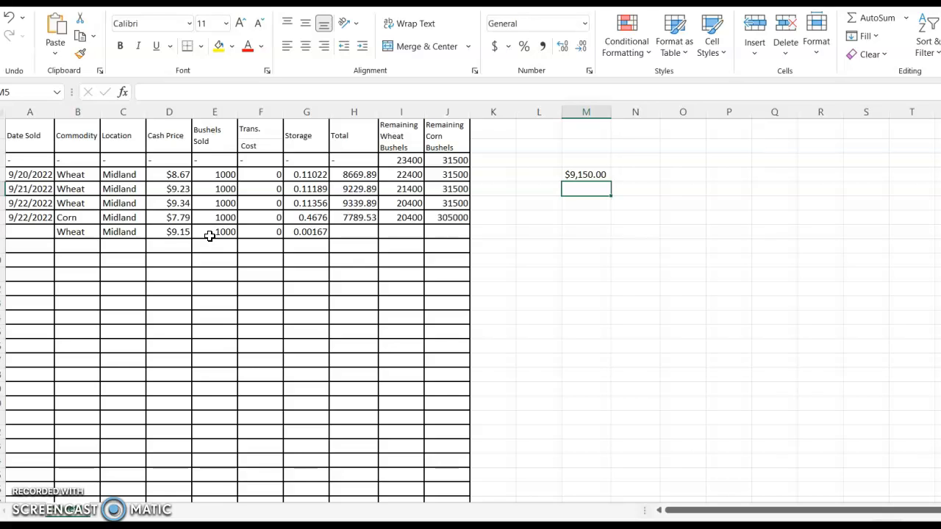
Repeat the price-times-bushels calculation in cell M5 with the formula =D8*E4
type("=")
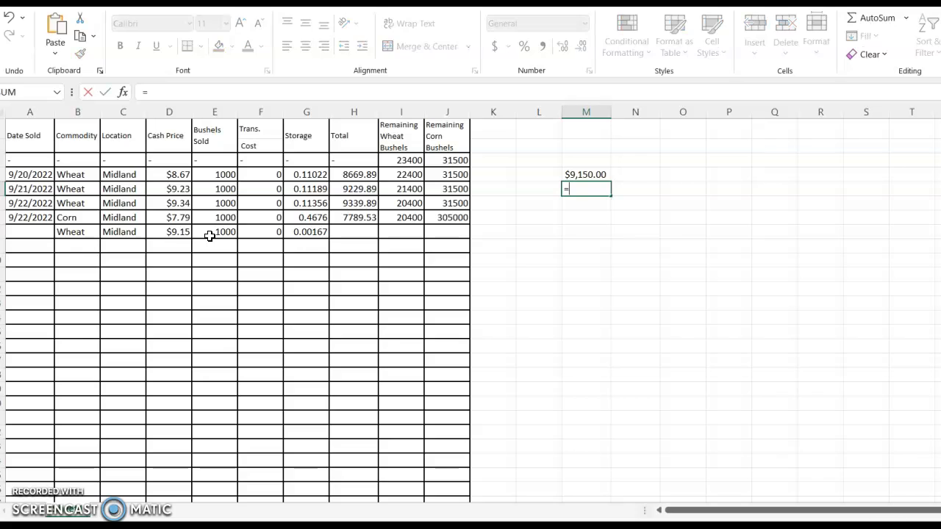
left_click(172, 232)
type("*")
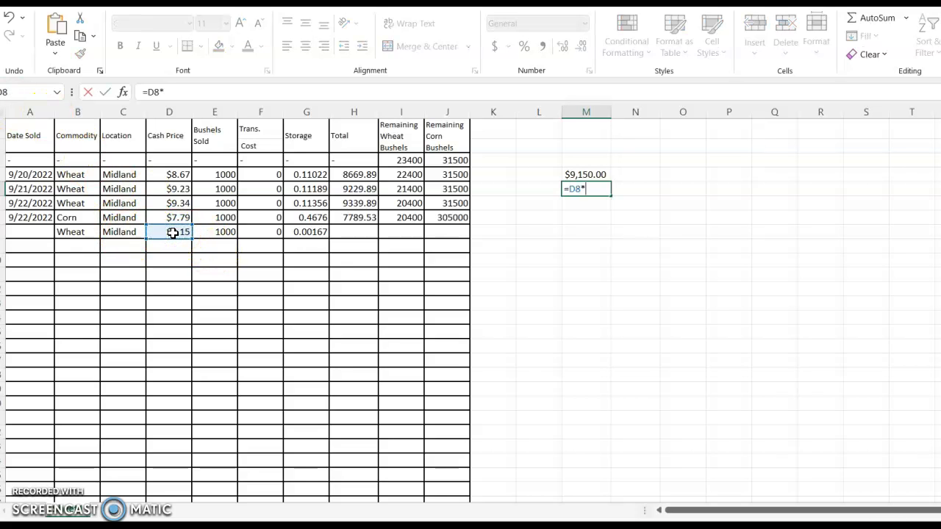
left_click(236, 174)
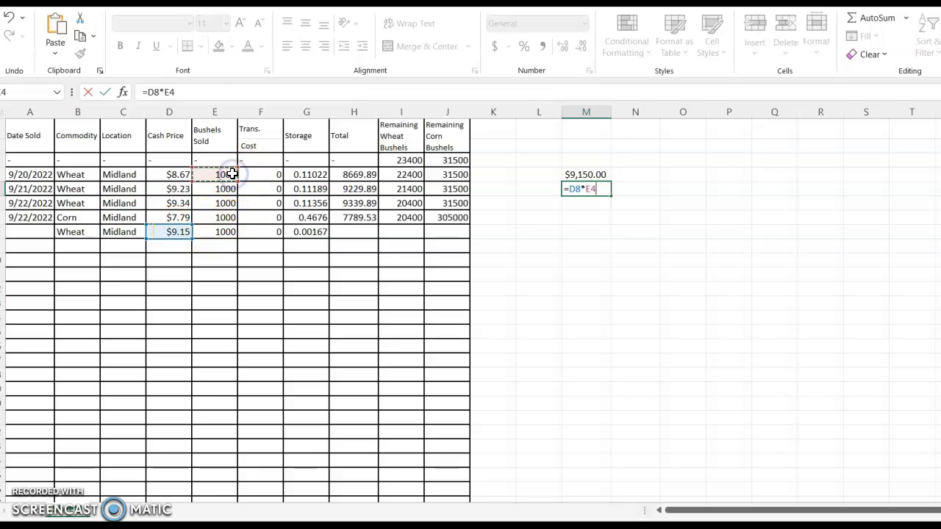
key("Return")
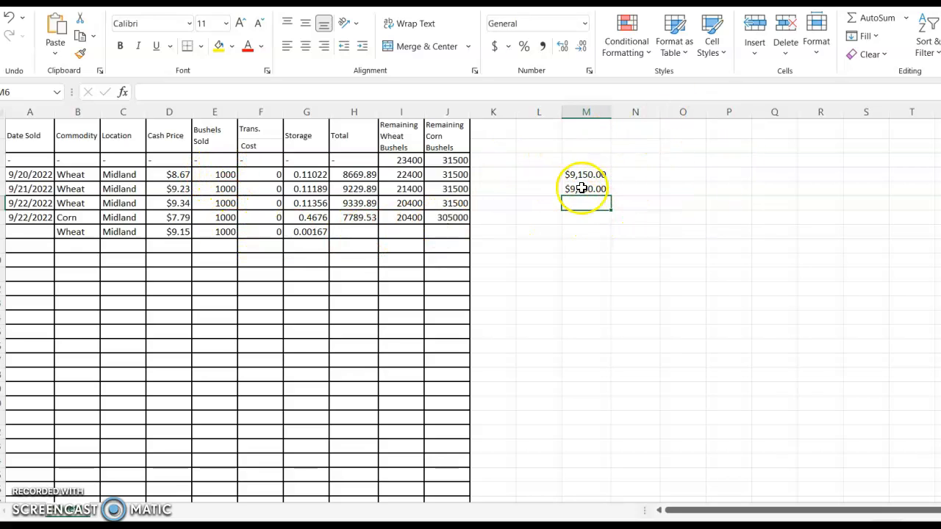
Calculate the accumulated storage cost in cell M7 by multiplying the row 8 storage rate by 70, =G8*70
left_click(581, 220)
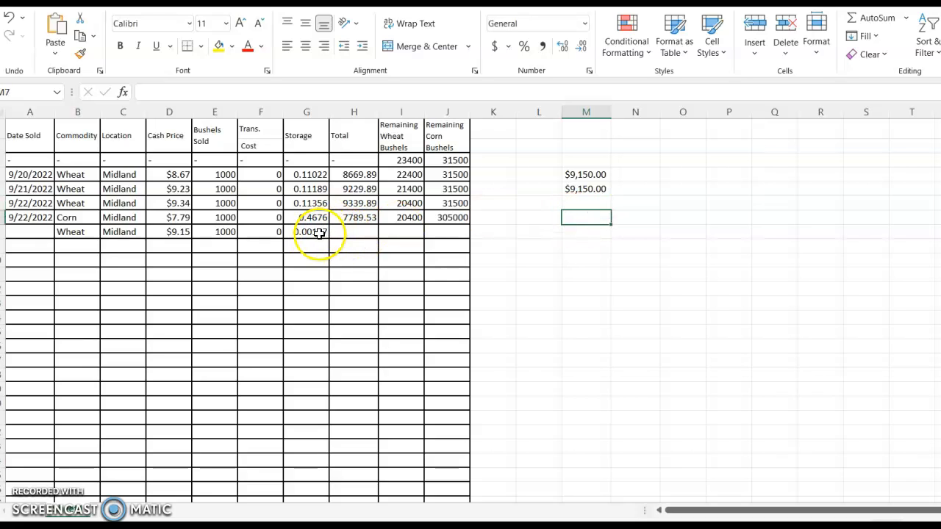
double_click(588, 218)
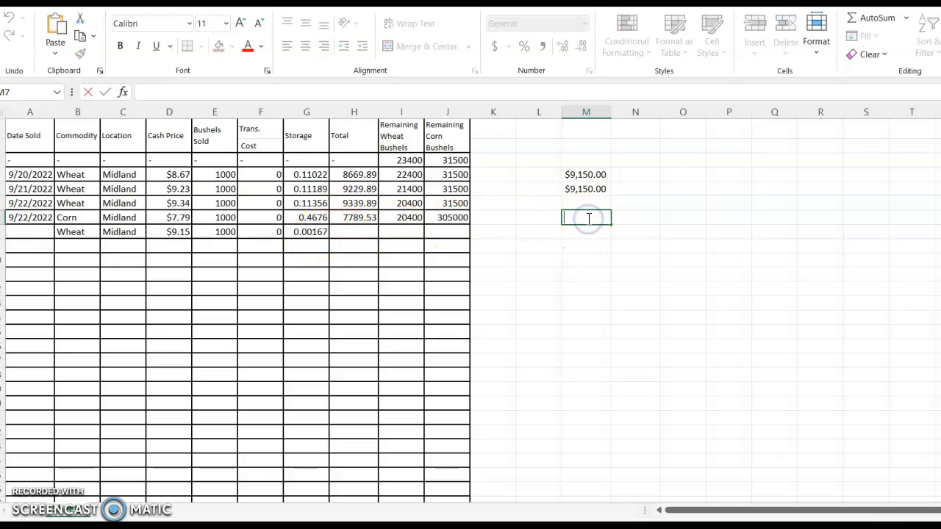
type("=")
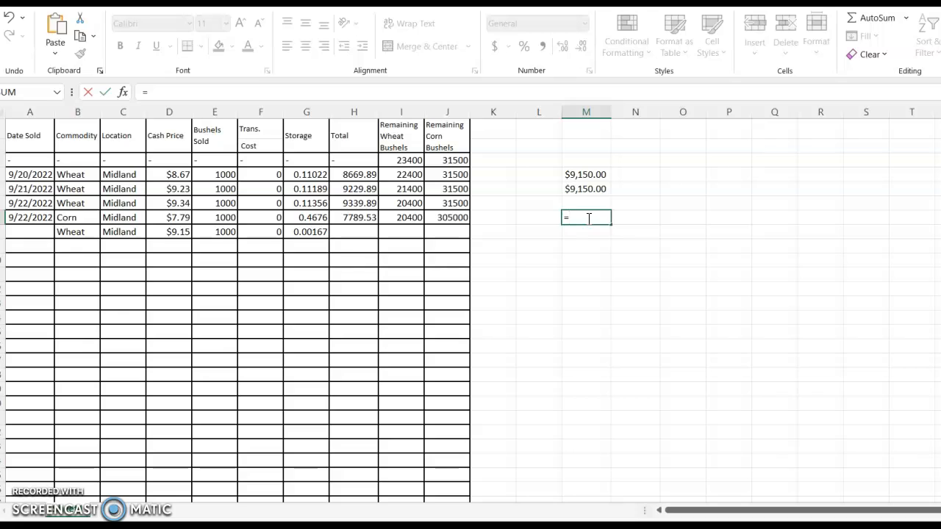
left_click(314, 232)
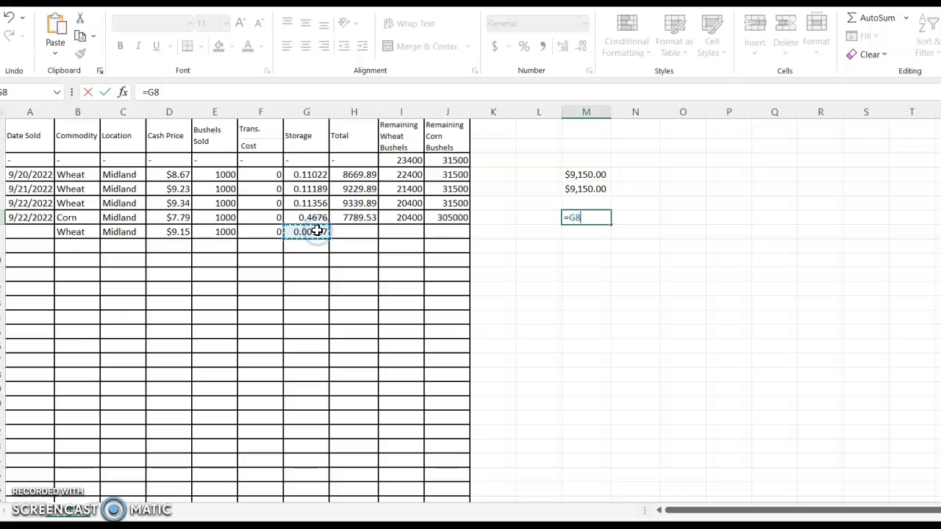
type("*")
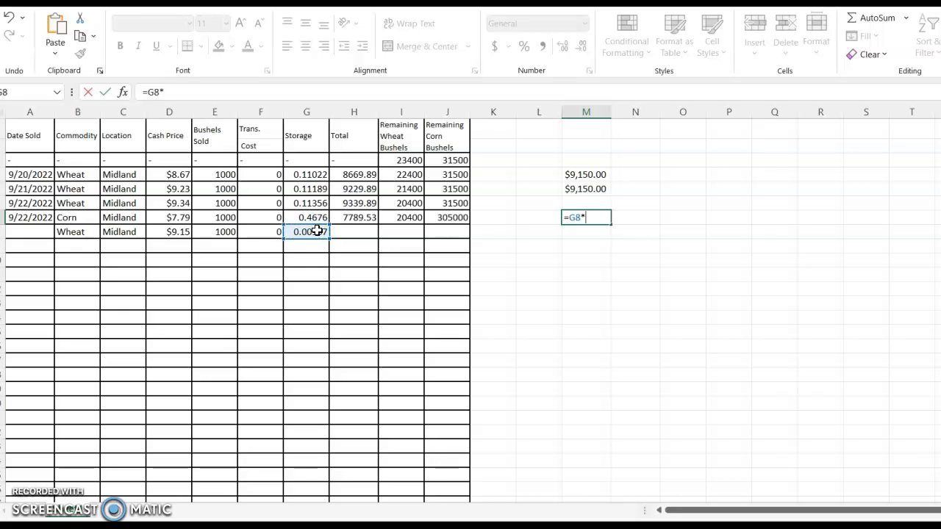
type("70")
key("Return")
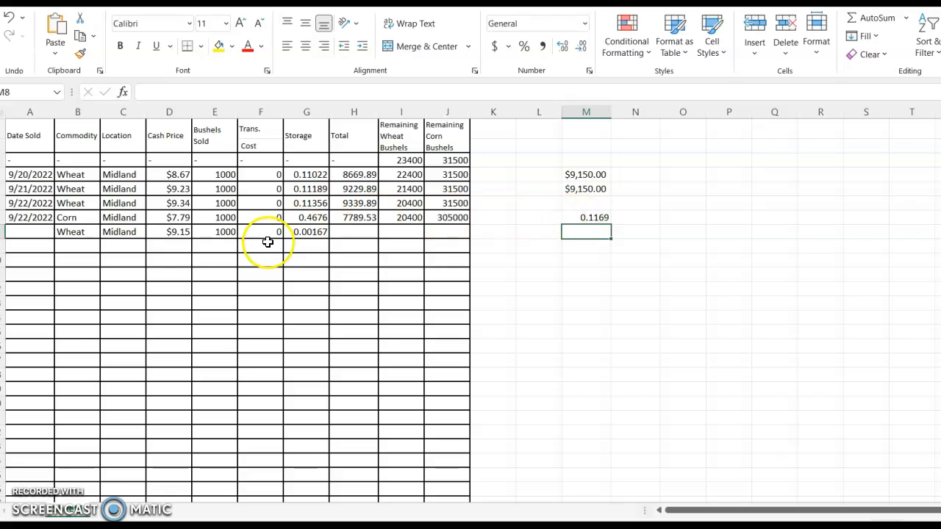
Try clearing the storage value in cell G8, and undo the deletion
left_click(304, 232)
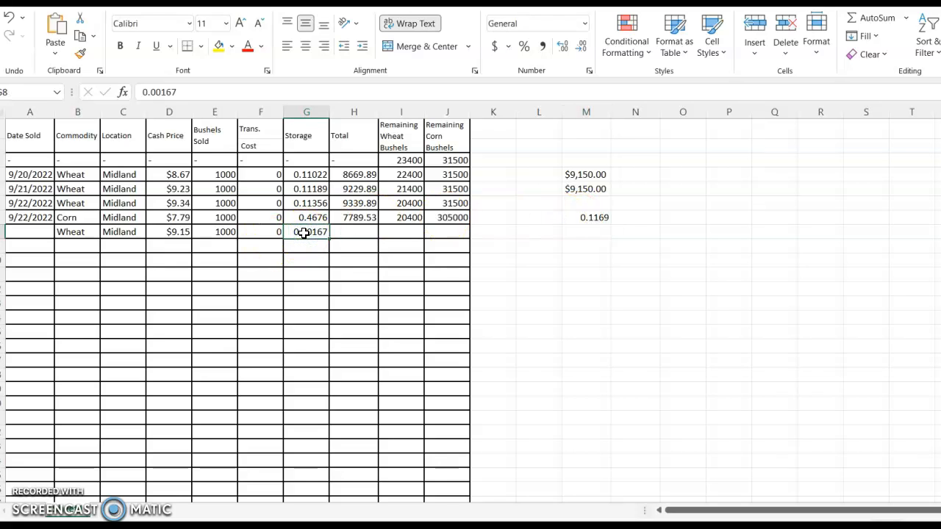
key("Delete")
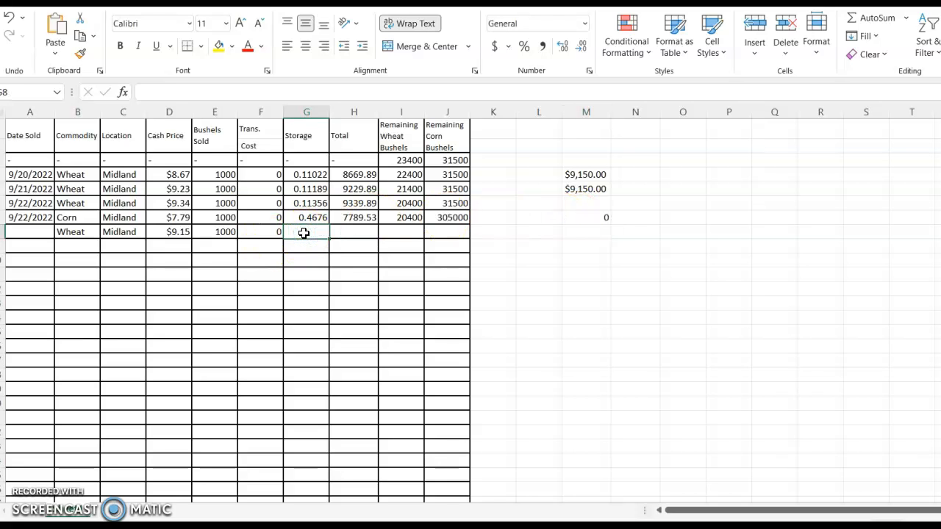
left_click(11, 19)
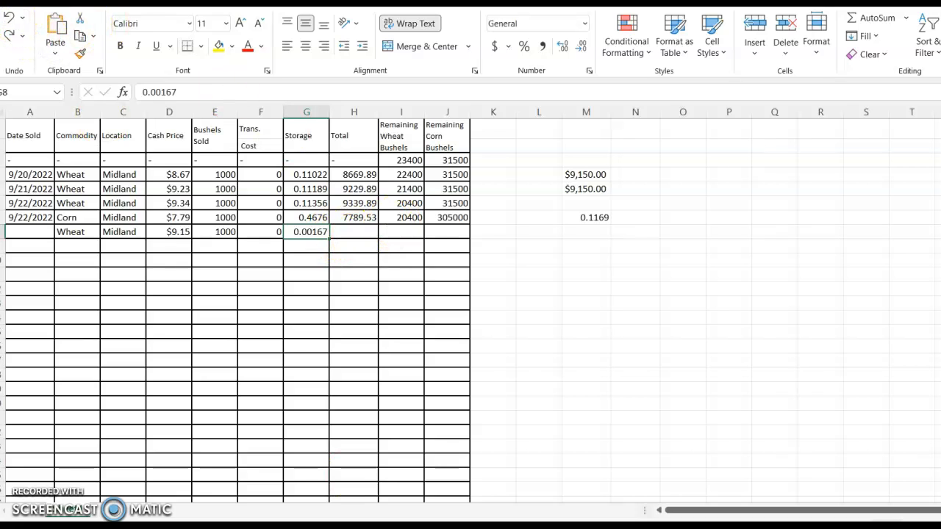
Replace the storage value of the wheat sale in cell G8 with 0.1169
right_click(600, 216)
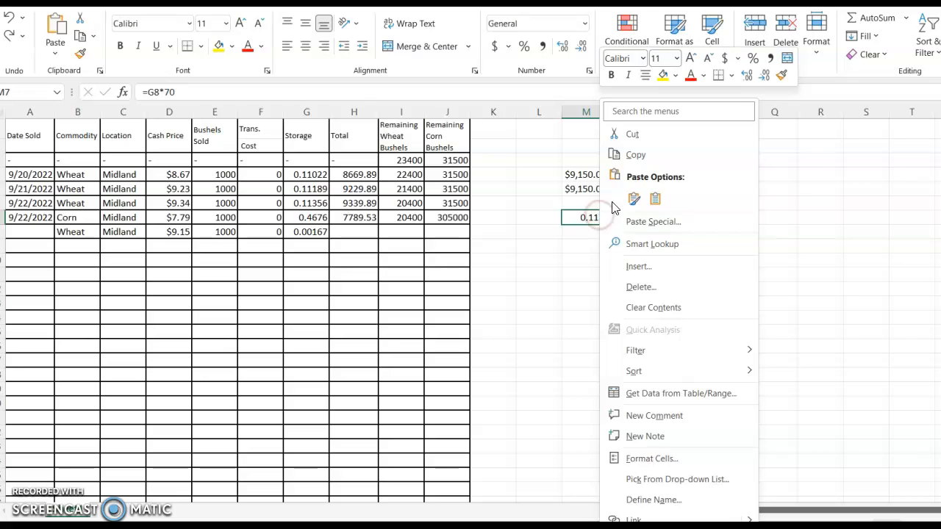
left_click(621, 155)
left_click(322, 231)
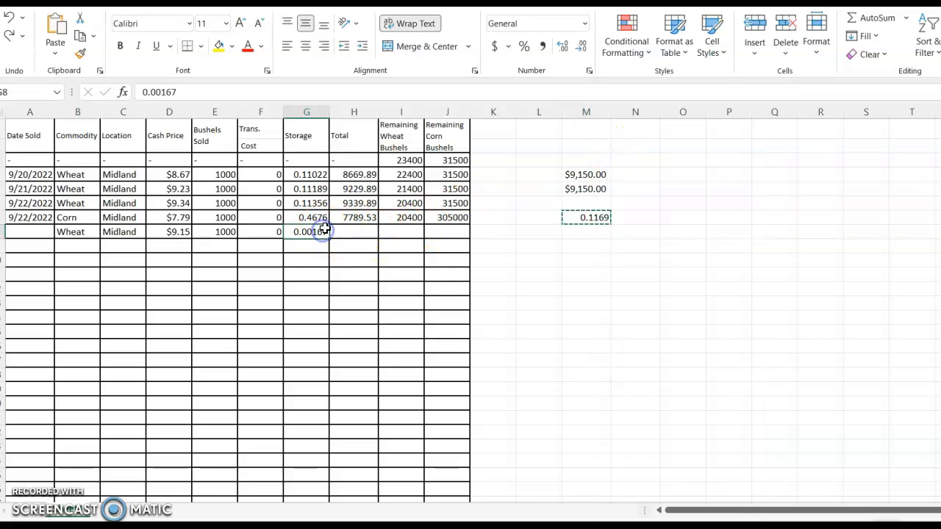
key("Delete")
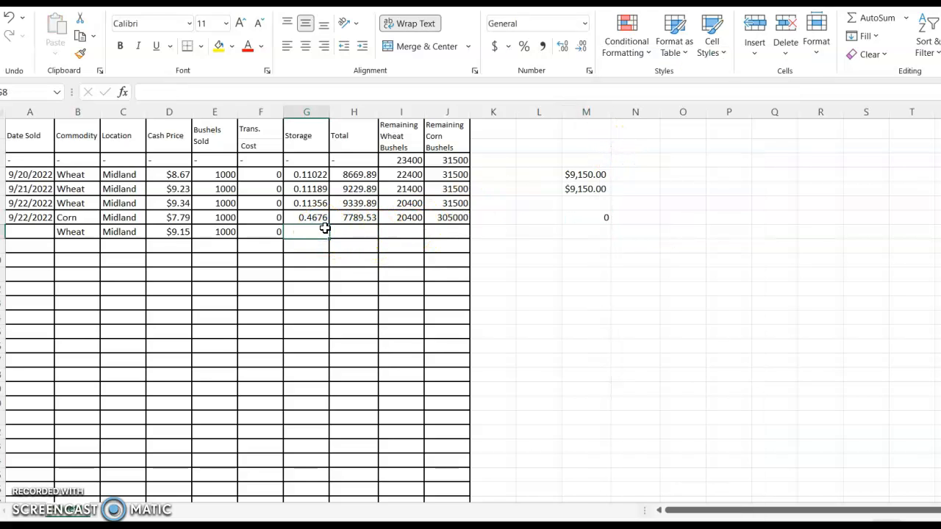
right_click(325, 228)
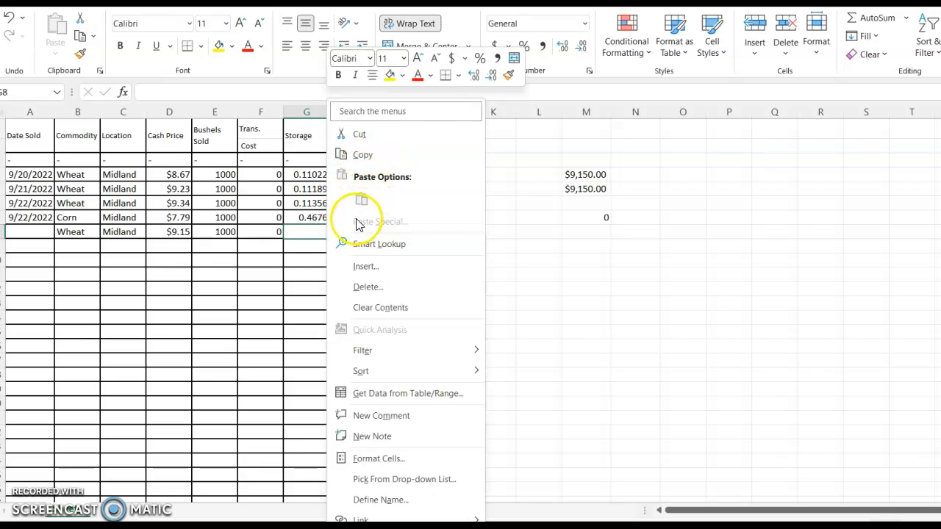
left_click(315, 227)
double_click(318, 231)
type("0.1169")
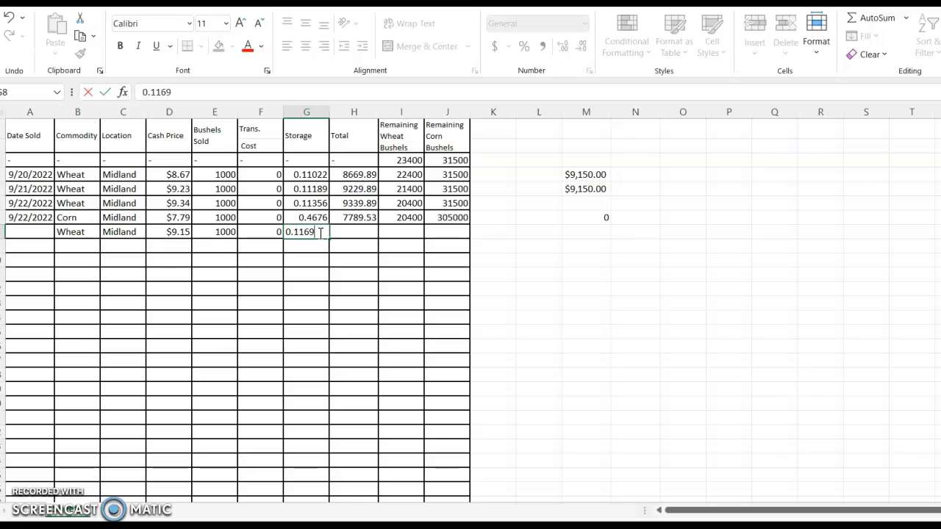
key("Return")
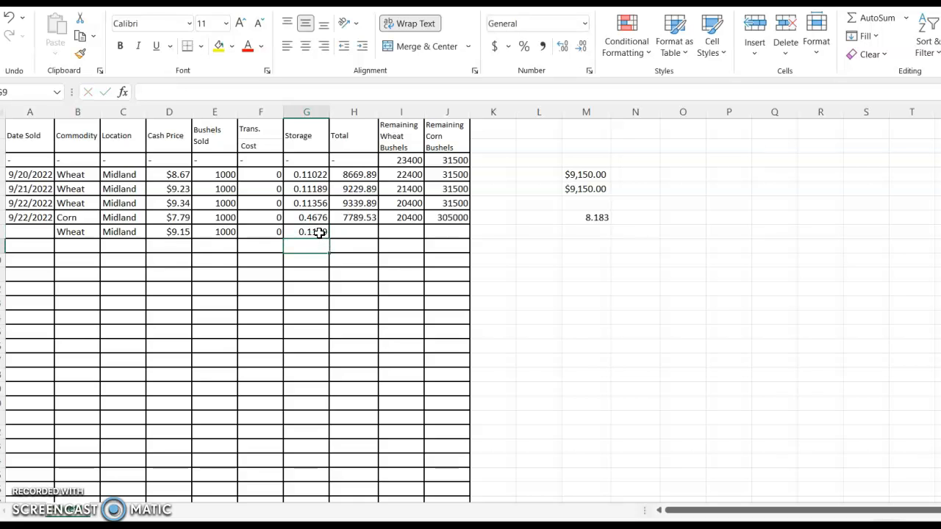
Clear the helper storage calculation from cell M7
left_click(596, 214)
key("Delete")
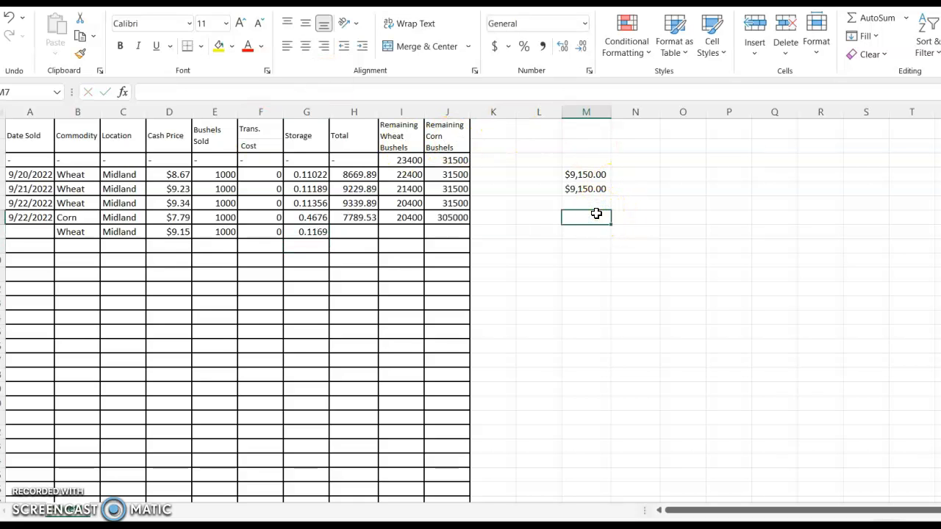
left_click(595, 213)
Calculate the net sale value in cell M8 by subtracting transportation and storage from the gross value, =M4-F8-G8
left_click(357, 232)
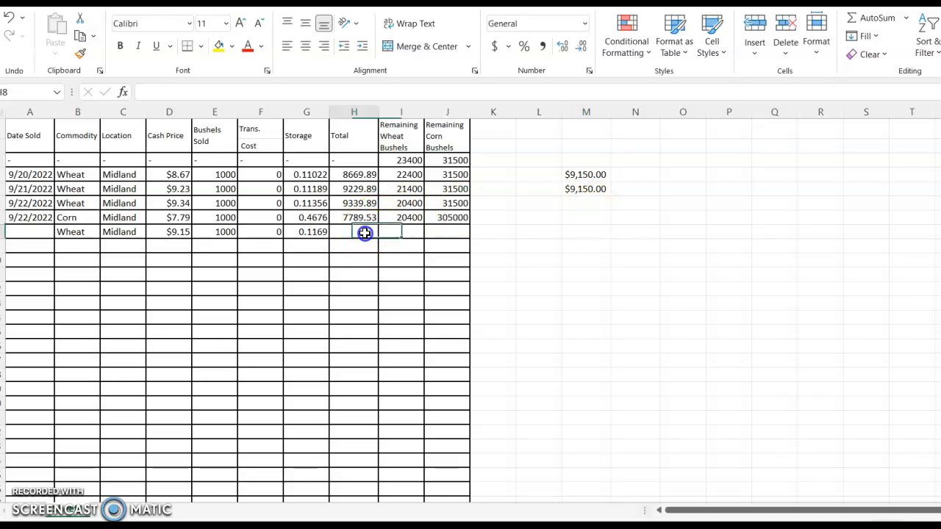
left_click(586, 232)
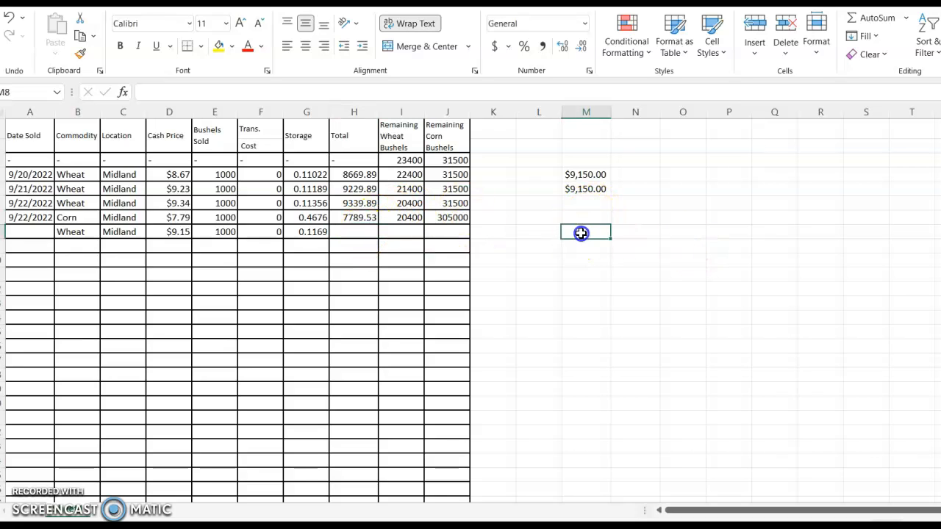
type("=")
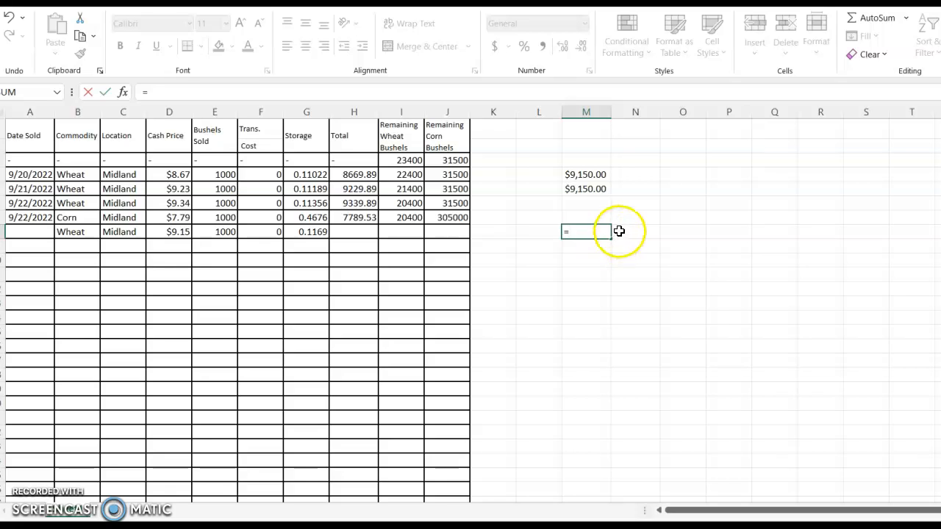
left_click(589, 174)
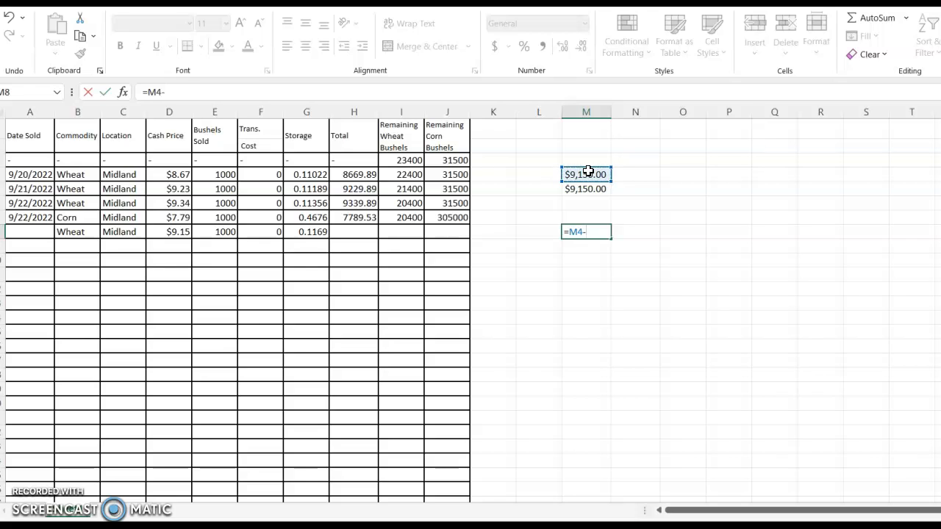
left_click(275, 233)
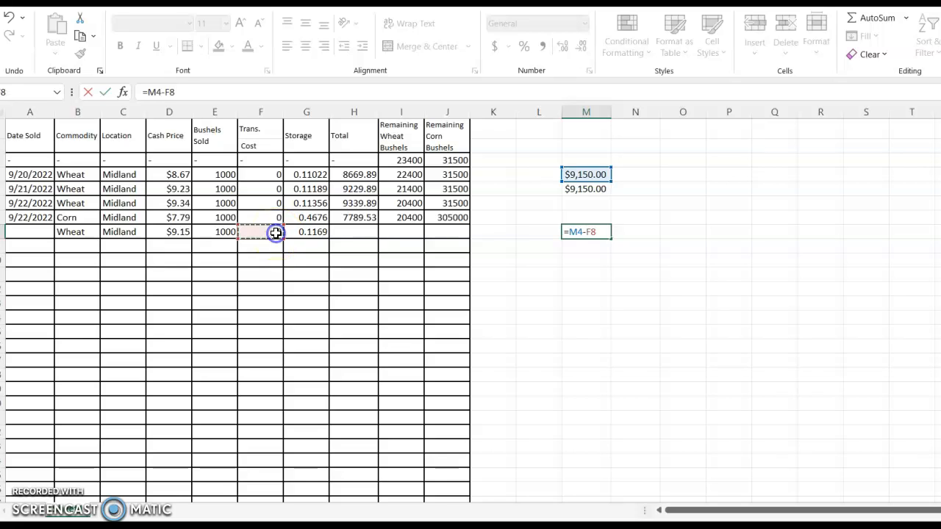
type("-")
left_click(321, 230)
key("Return")
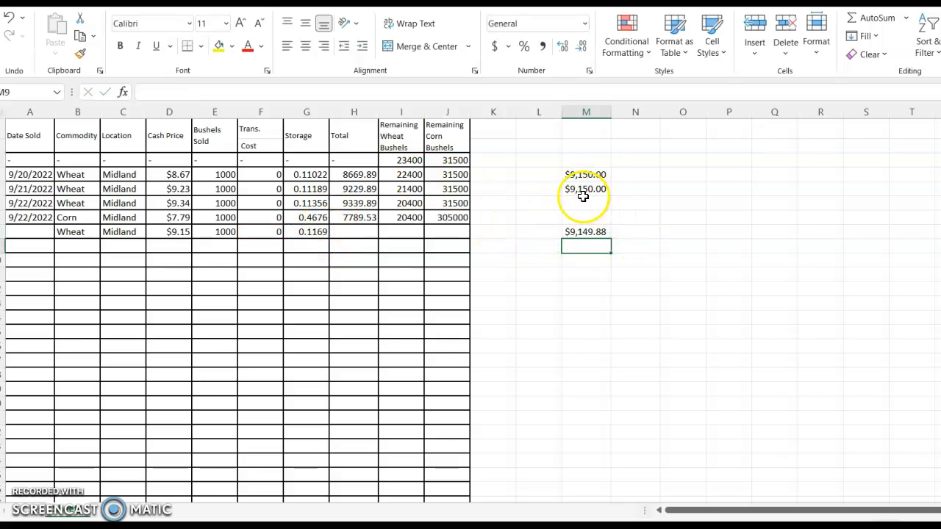
Enter the formula =M4-F8-G8 in cell H8 as the wheat sale's total
left_click(373, 234)
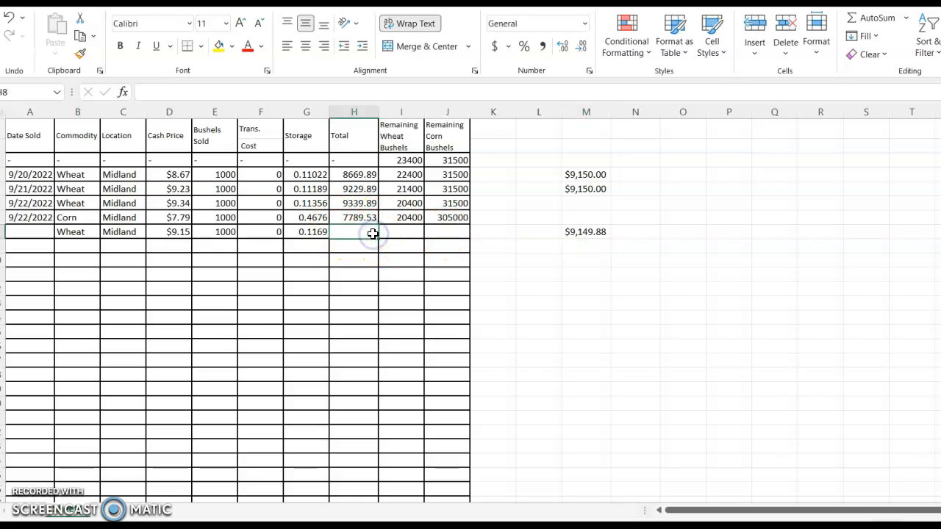
type("=")
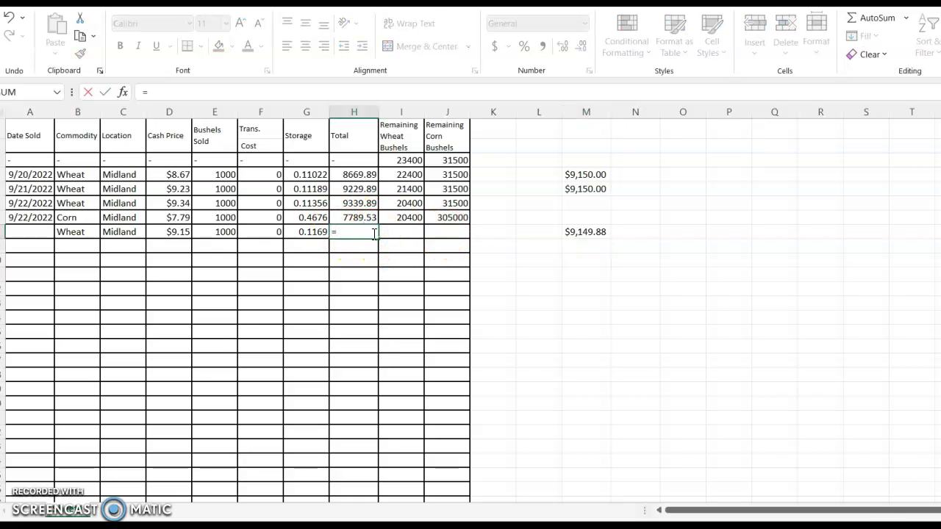
left_click(567, 175)
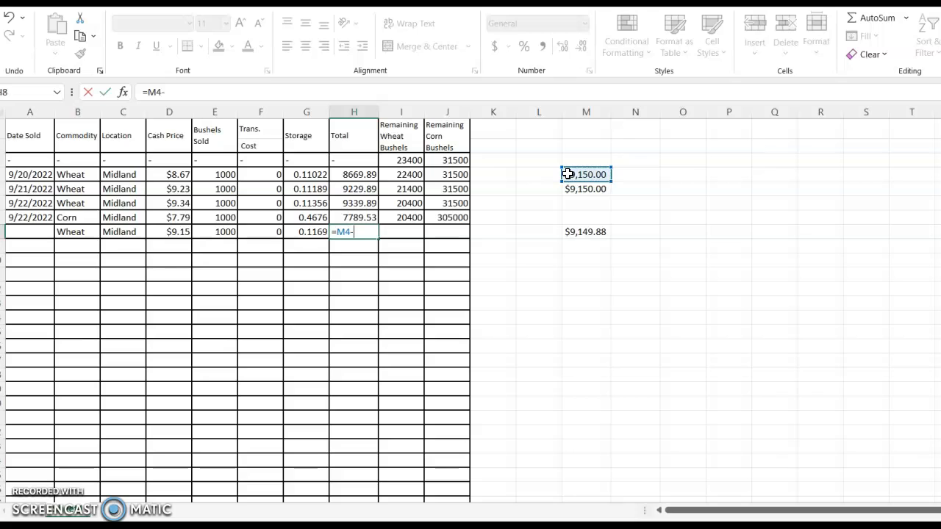
left_click(274, 234)
type("0")
key("BackSpace")
type("-")
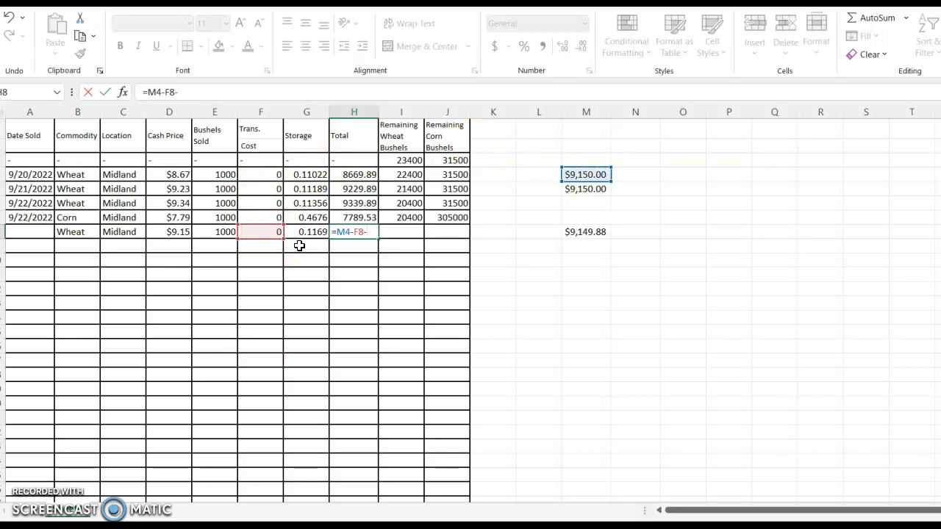
left_click(311, 230)
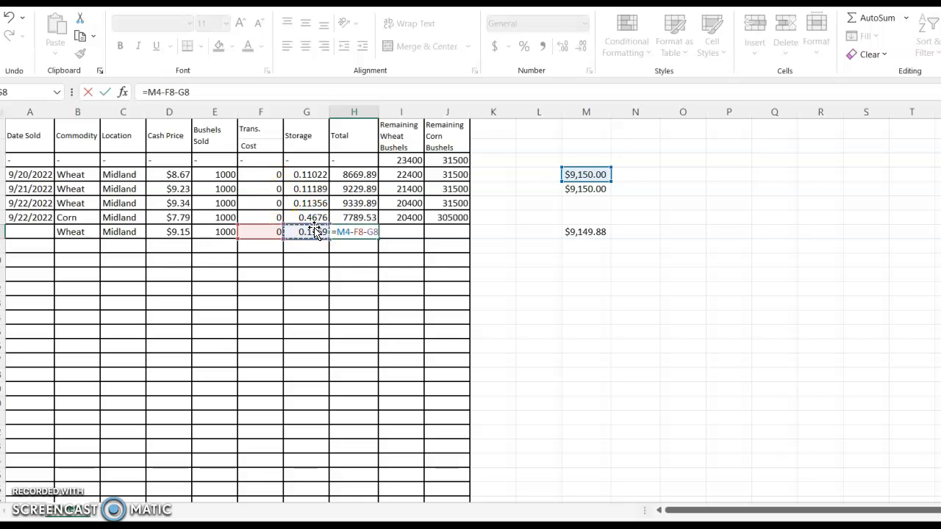
key("Return")
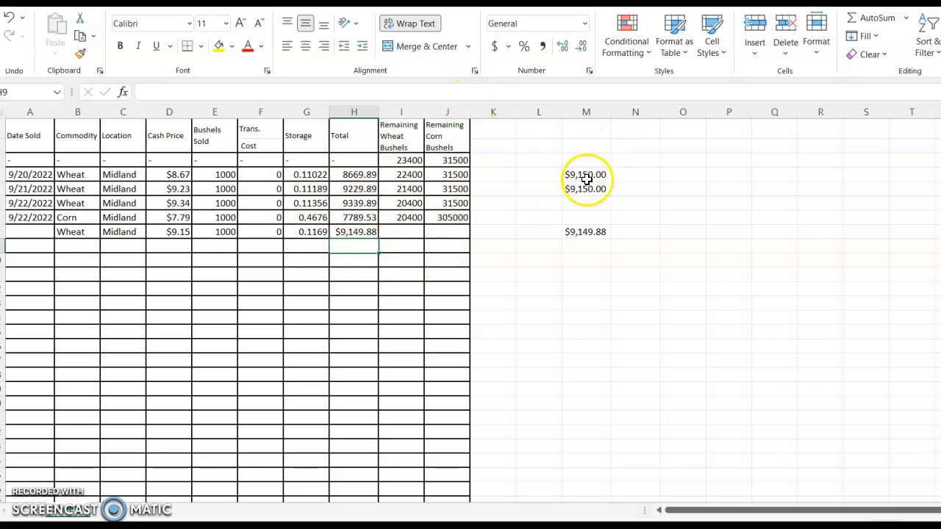
Try clearing the helper calculations in cells M4 to M8, and undo the deletion
left_click_drag(595, 174, 593, 235)
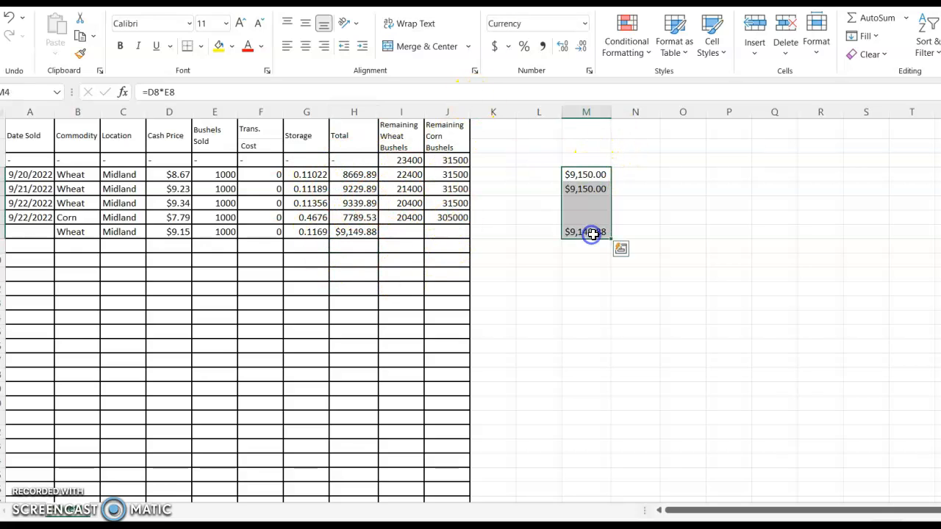
key("Delete")
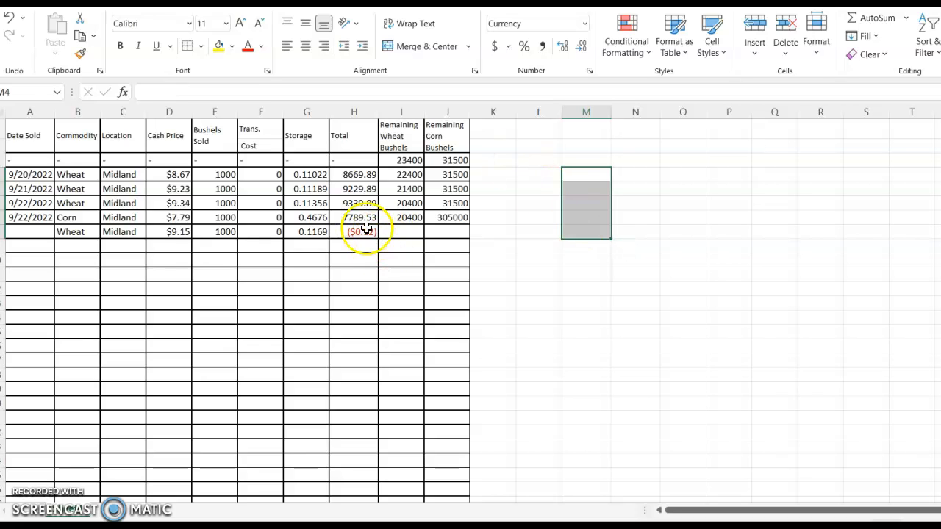
left_click(363, 232)
left_click(9, 16)
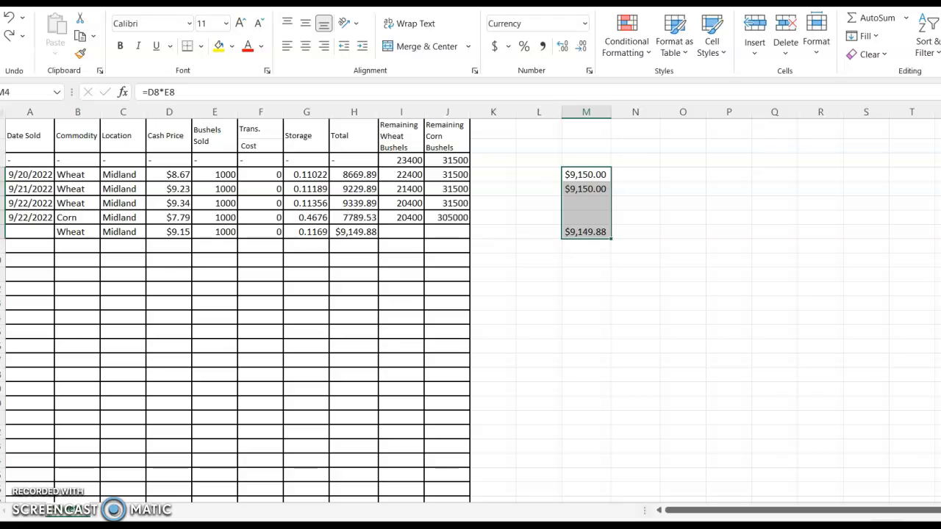
Calculate the remaining wheat bushels in cell I8 by subtracting the bushels sold from the previous balance, =I7-E8
left_click(401, 232)
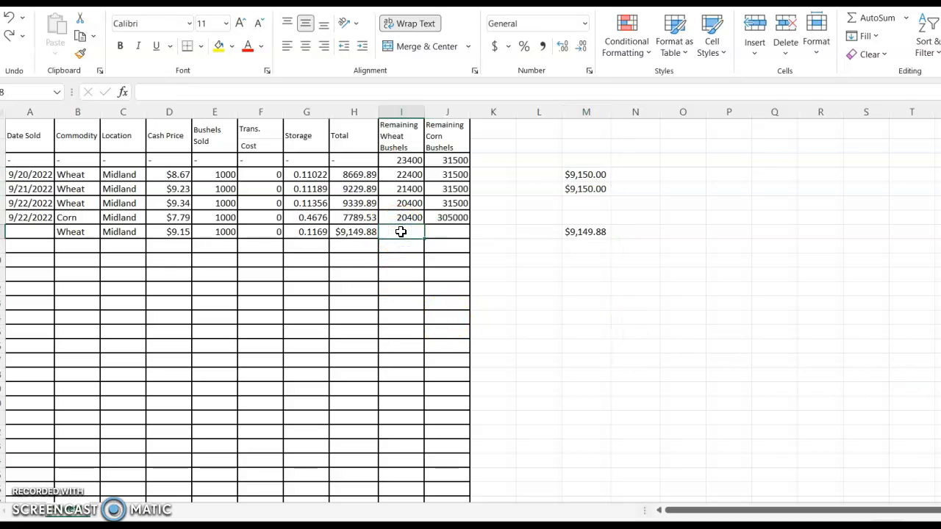
type("=")
left_click(405, 218)
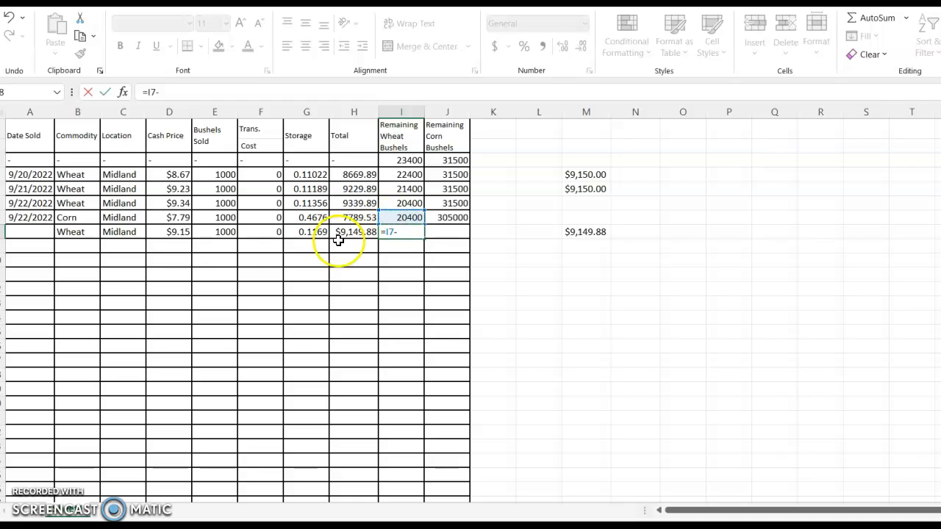
left_click(223, 232)
key("Return")
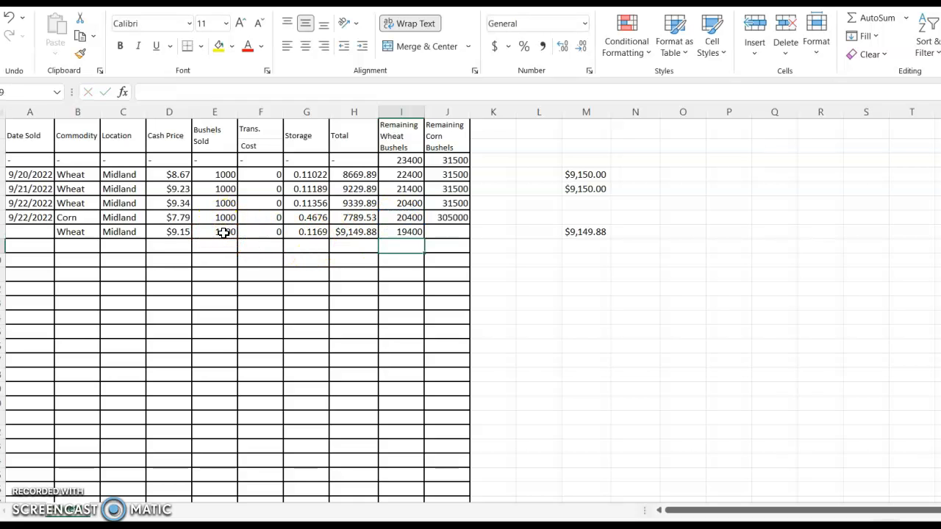
Fill the remaining corn bushels value 305000 from cell J7 down into J8
left_click(454, 233)
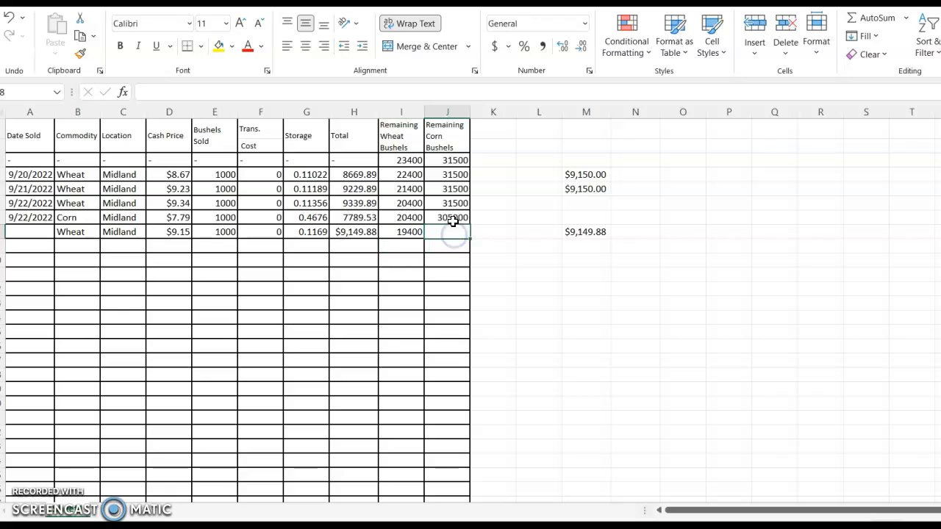
left_click(468, 218)
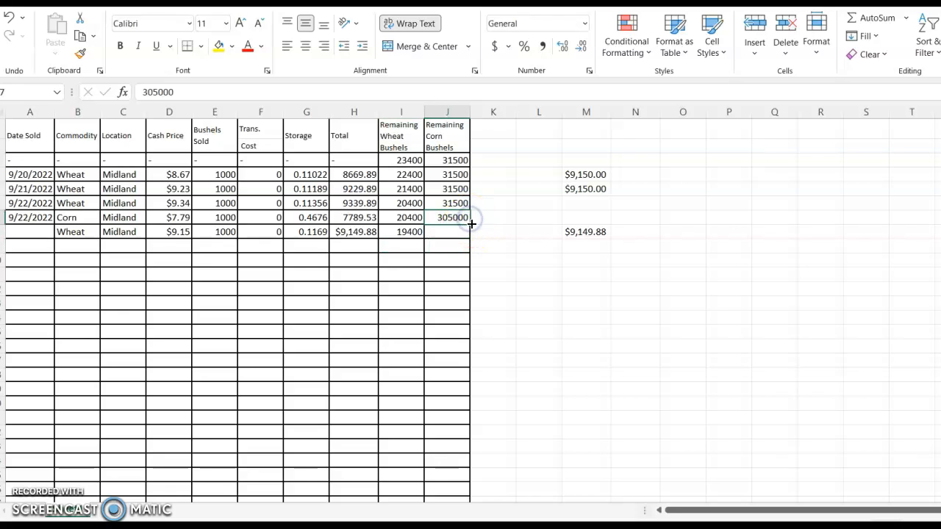
left_click_drag(469, 223, 466, 237)
left_click(458, 255)
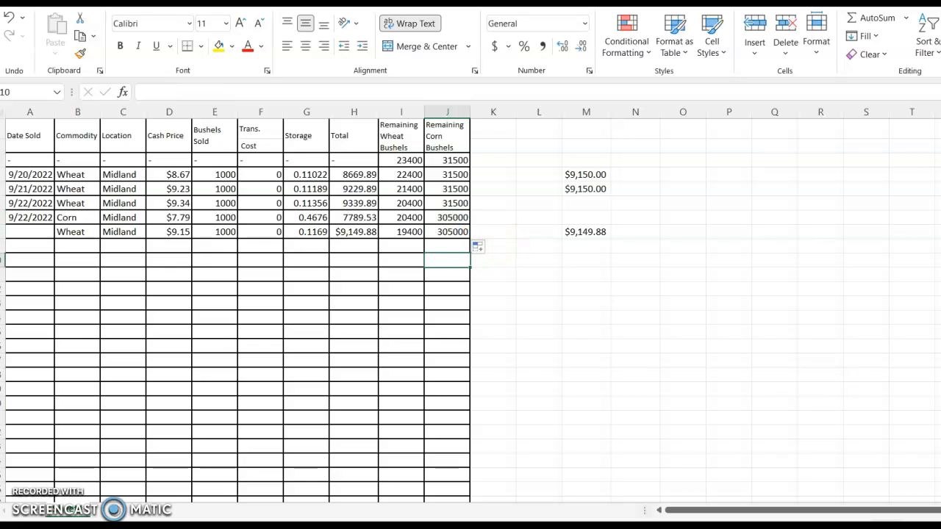